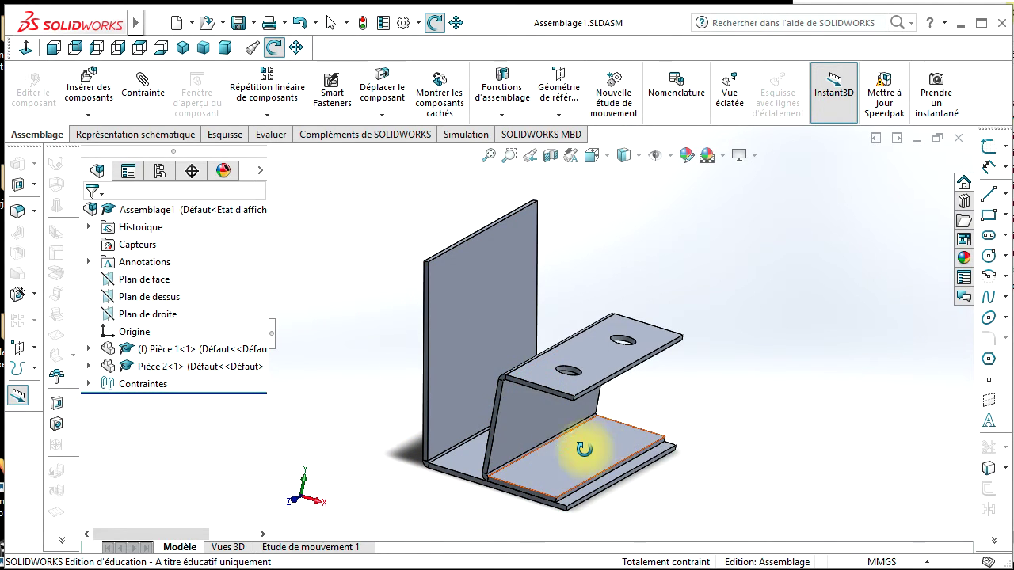
Create a new assembly document and dismiss its initial component insertion prompt
mouse_move(483, 335)
mouse_down()
mouse_move(521, 310)
mouse_move(494, 355)
mouse_move(482, 344)
mouse_up()
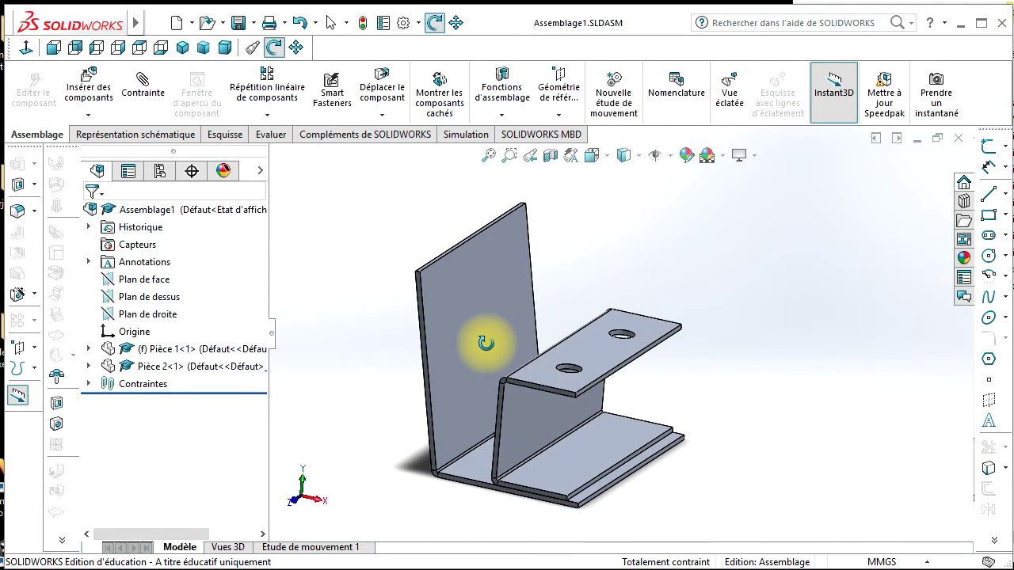
click(178, 25)
click(494, 228)
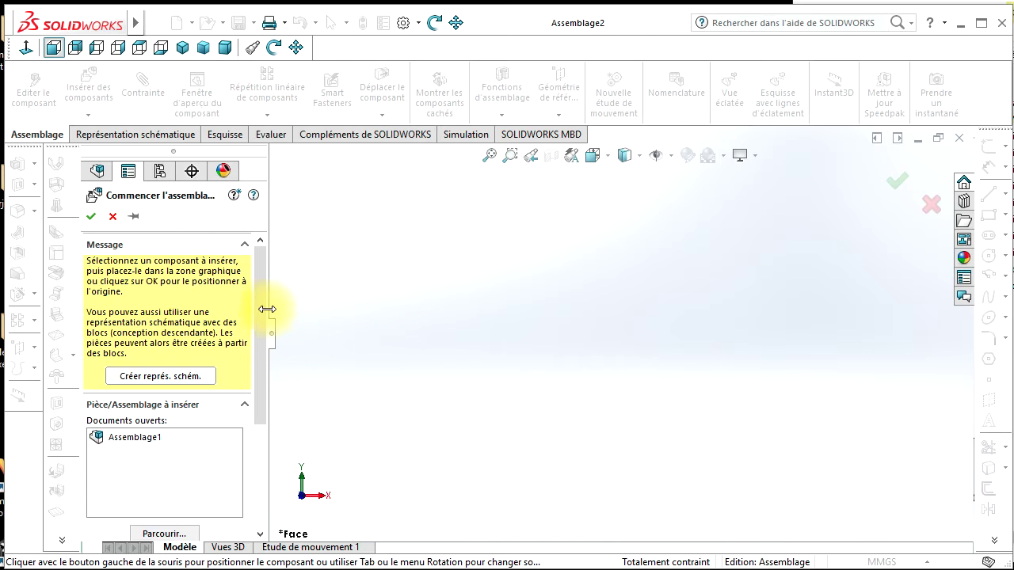
key(Escape)
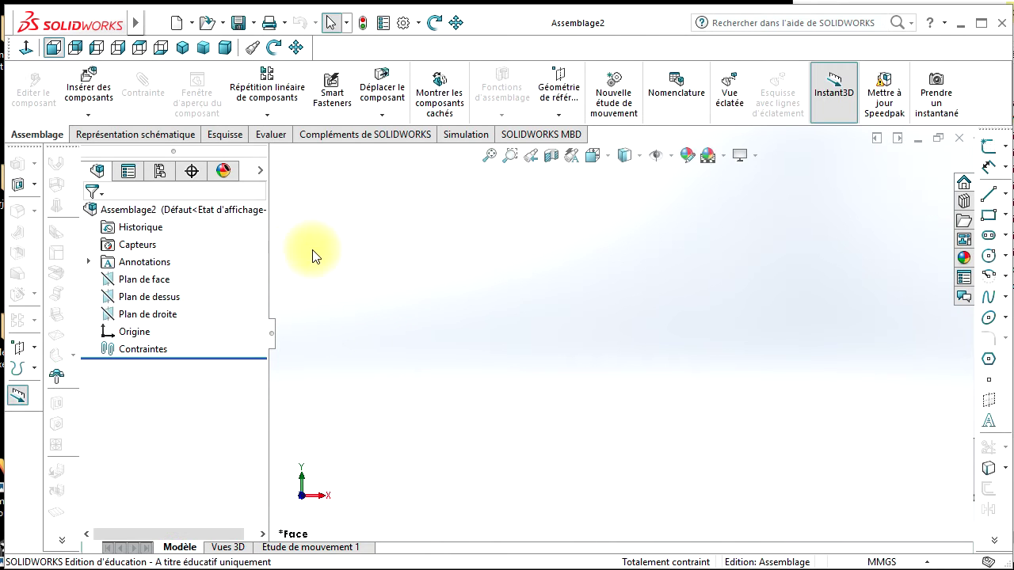
Insert the part Pièce 1.SLDPRT from the Bureau folder as the first component of the assembly
click(93, 116)
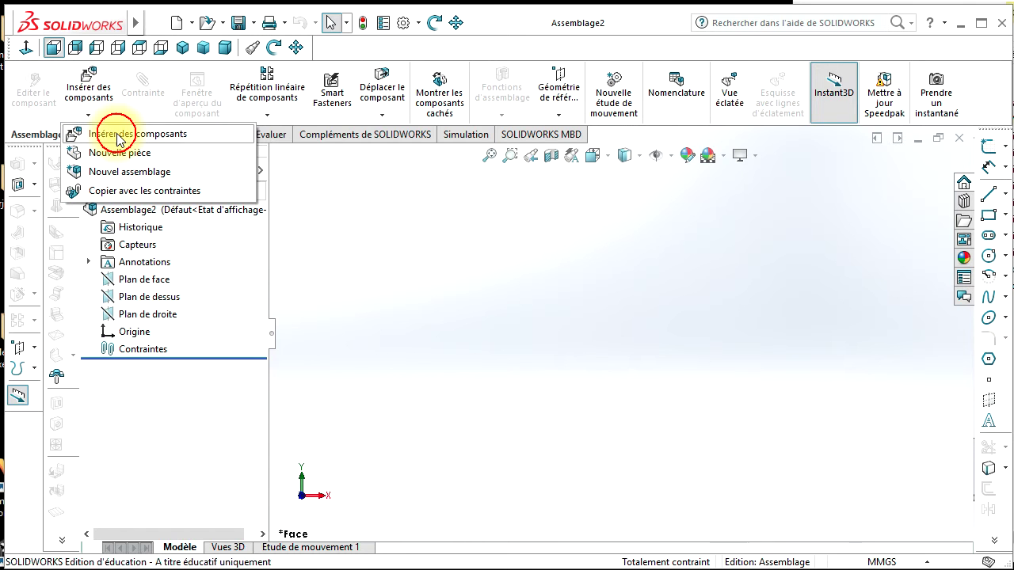
click(117, 138)
click(164, 499)
scroll(602, 301, down, 8)
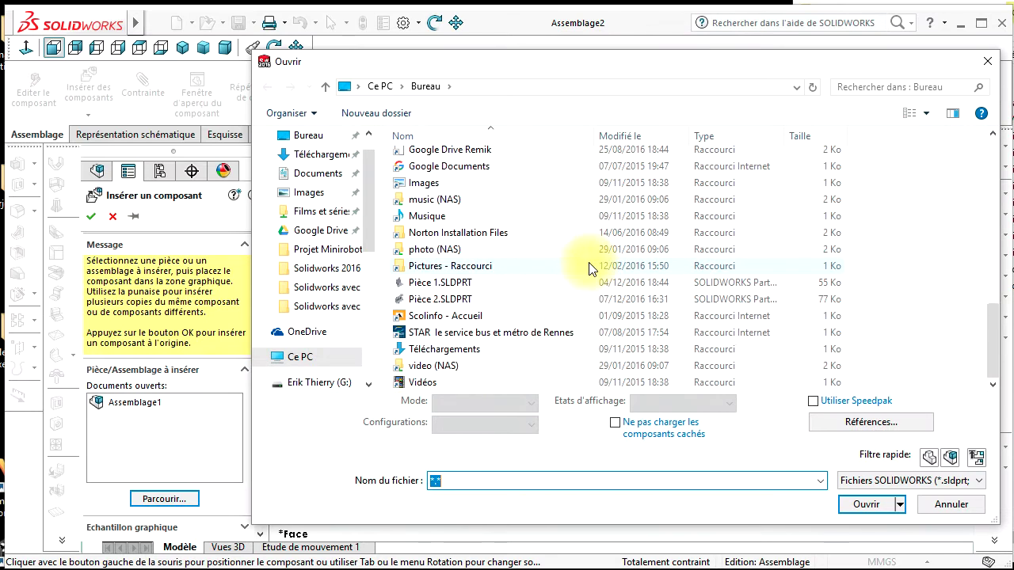
double_click(440, 283)
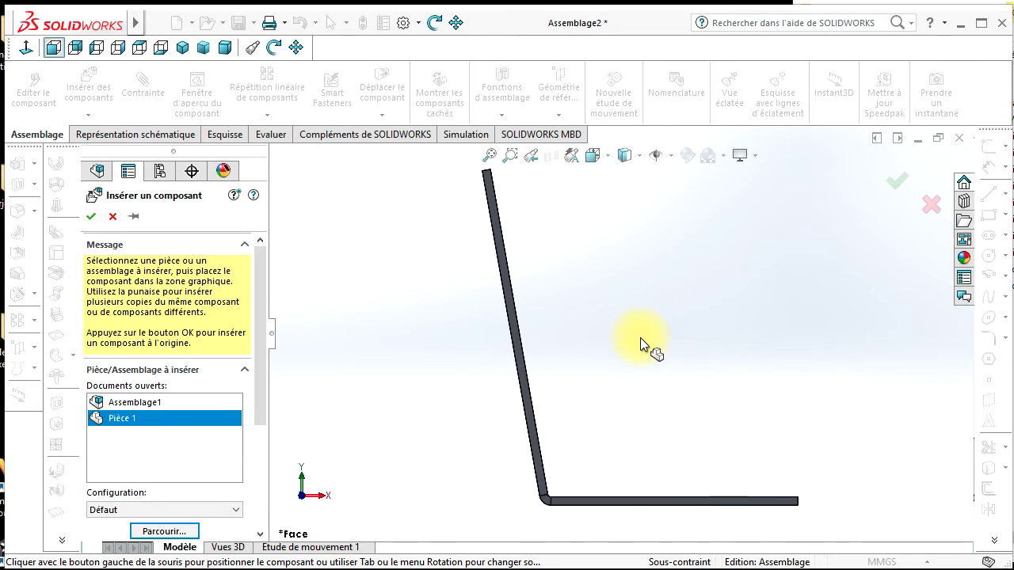
click(640, 345)
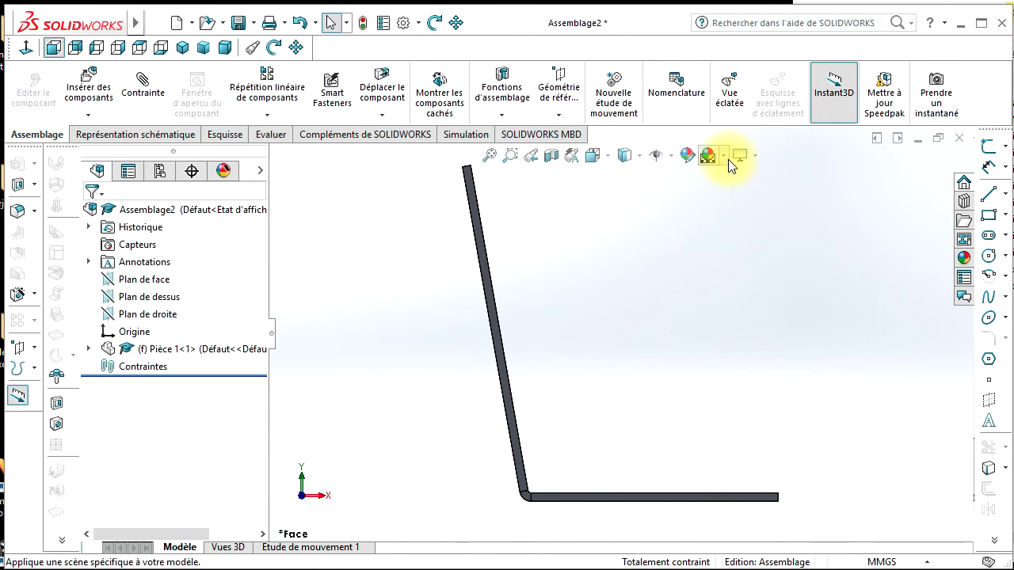
Insert the part Pièce 2.SLDPRT from the Bureau folder and place it above the base flange of Pièce 1
click(435, 24)
mouse_move(593, 323)
mouse_down()
mouse_move(570, 324)
mouse_move(586, 346)
mouse_move(570, 340)
mouse_move(593, 332)
mouse_up()
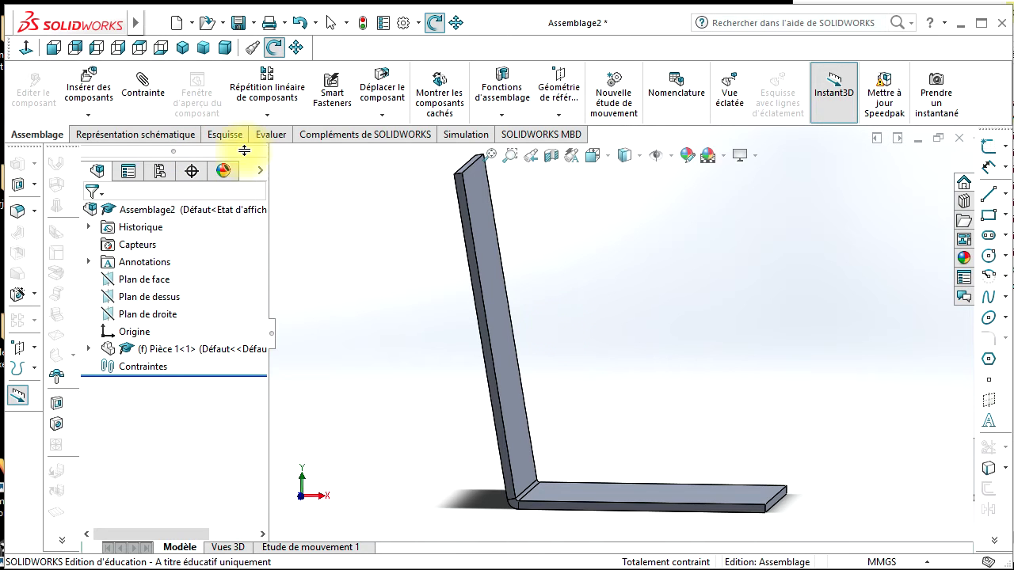
click(97, 120)
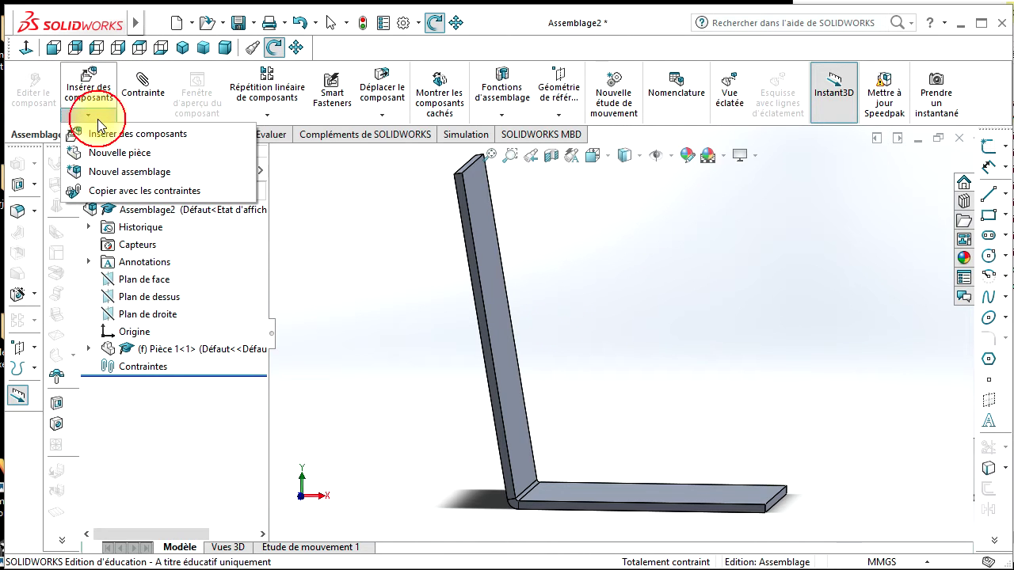
click(156, 24)
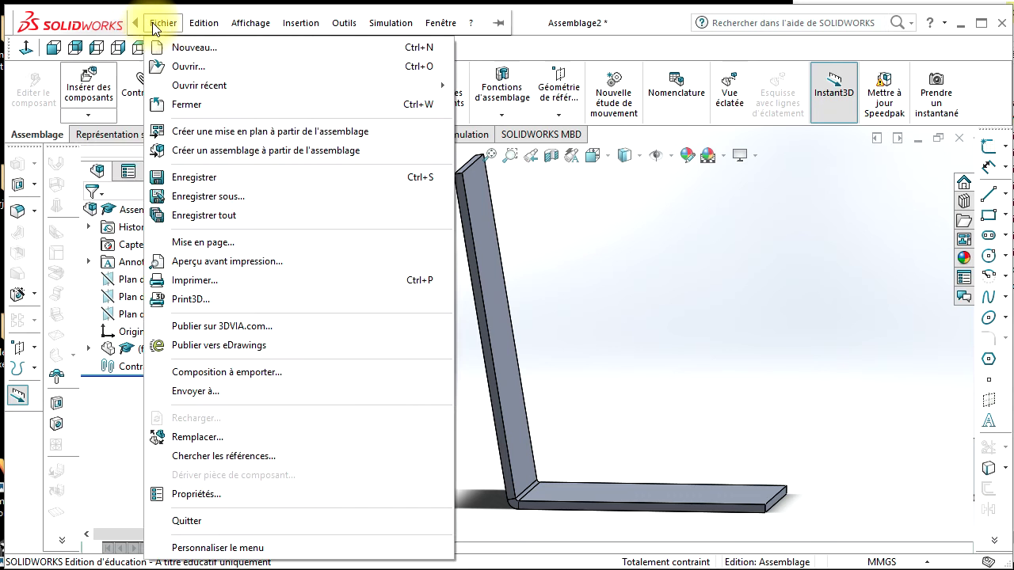
click(94, 112)
click(127, 135)
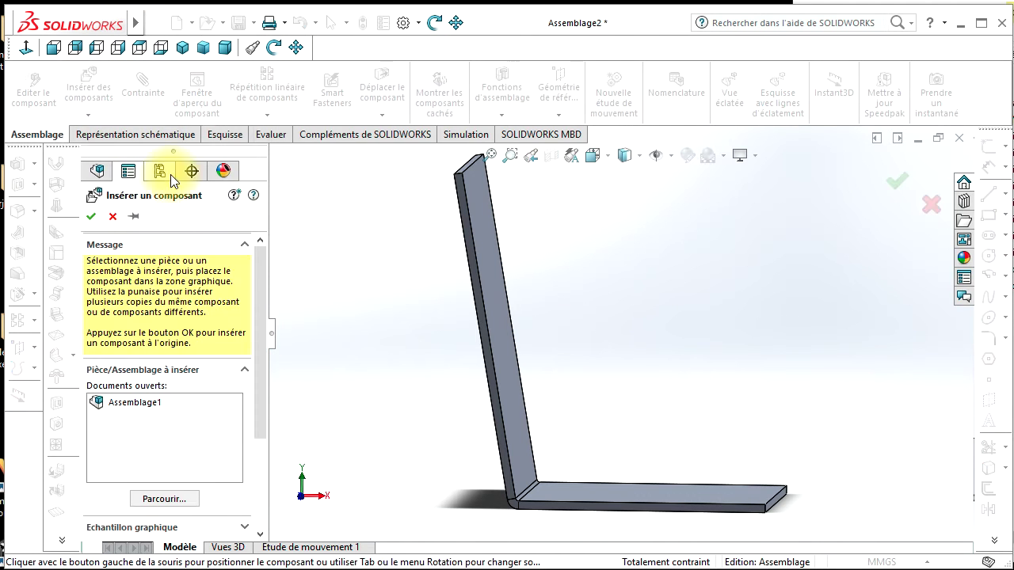
click(166, 499)
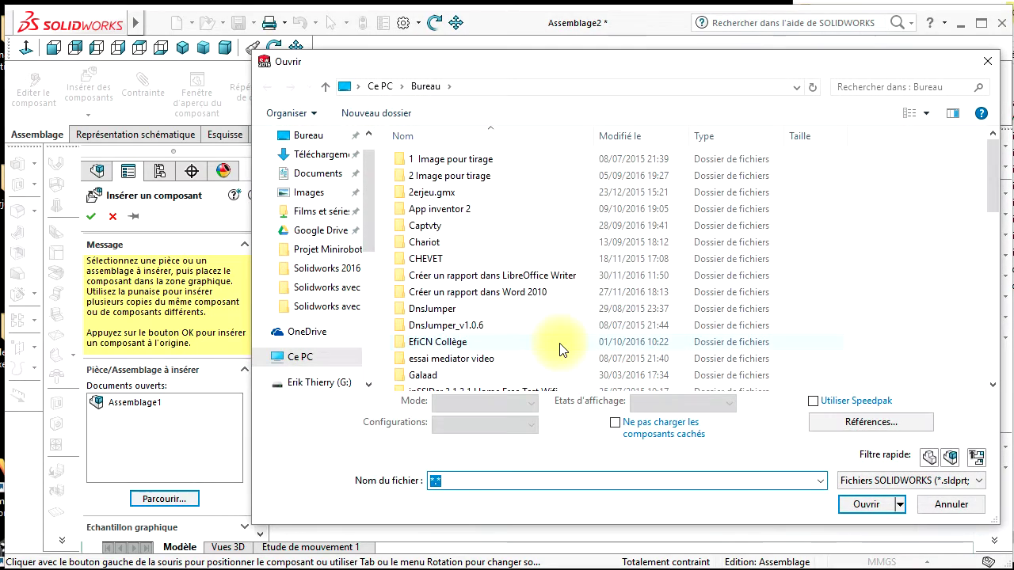
scroll(554, 346, down, 10)
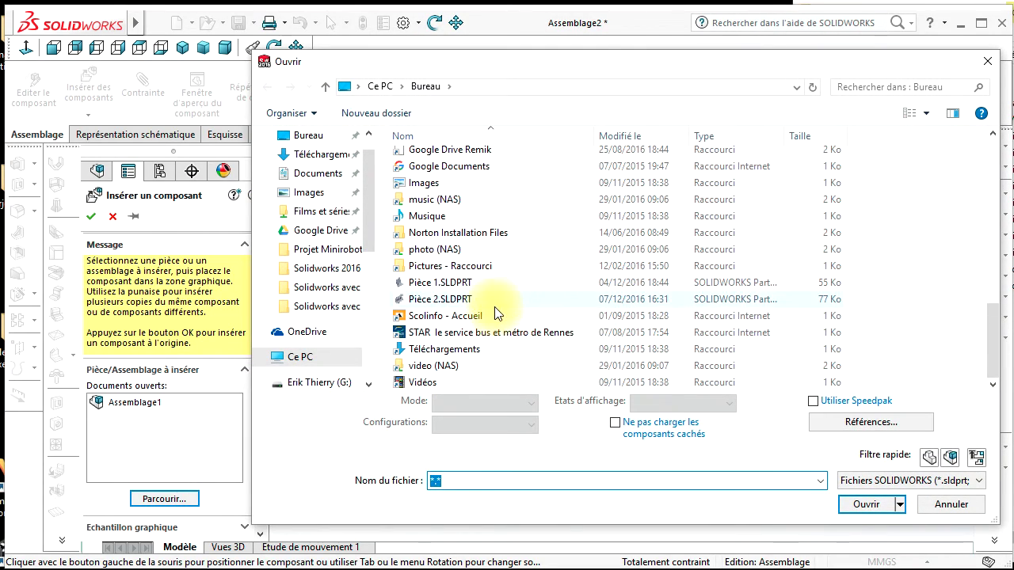
double_click(440, 300)
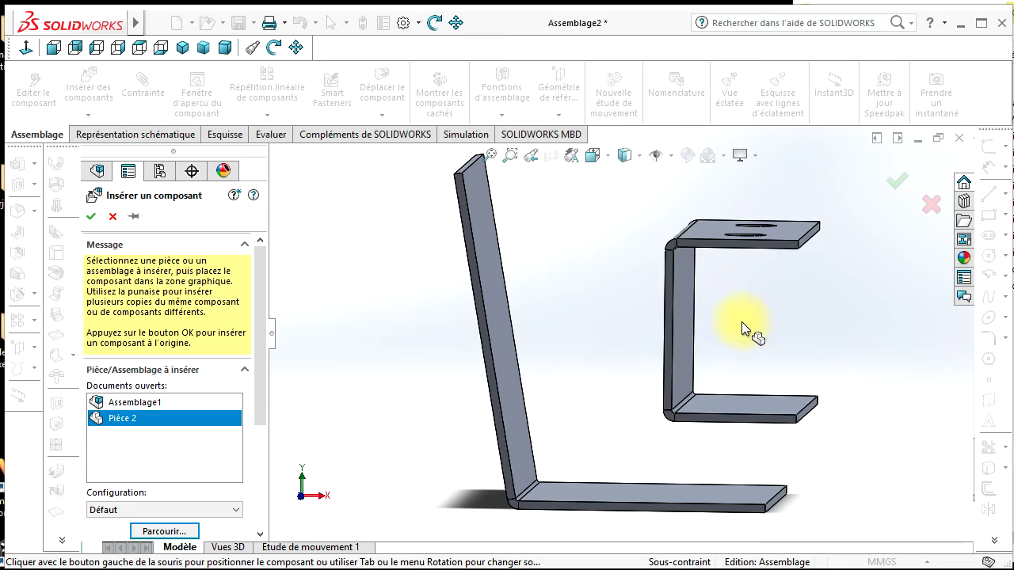
click(708, 311)
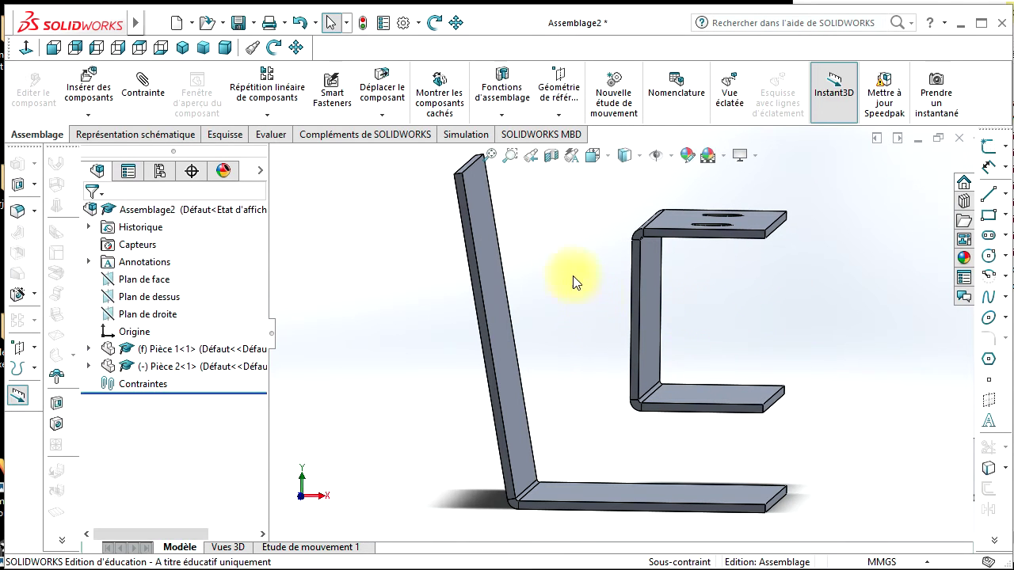
Rotate Pièce 2 freely into a tilted orientation and move it slightly upward, clear of Pièce 1
click(435, 22)
drag(583, 231, 548, 212)
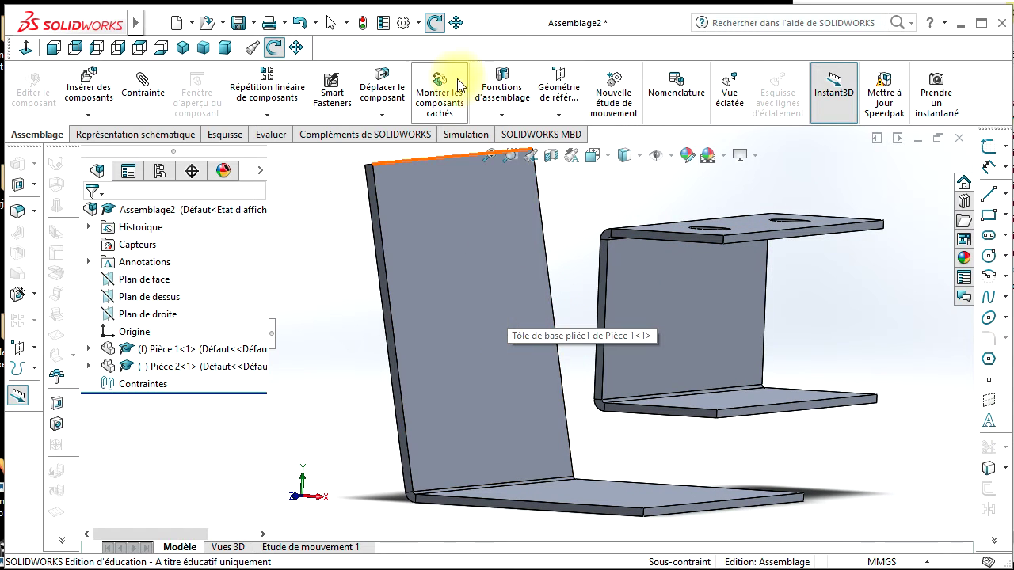
mouse_move(502, 264)
mouse_down()
mouse_move(530, 256)
mouse_move(512, 277)
mouse_up()
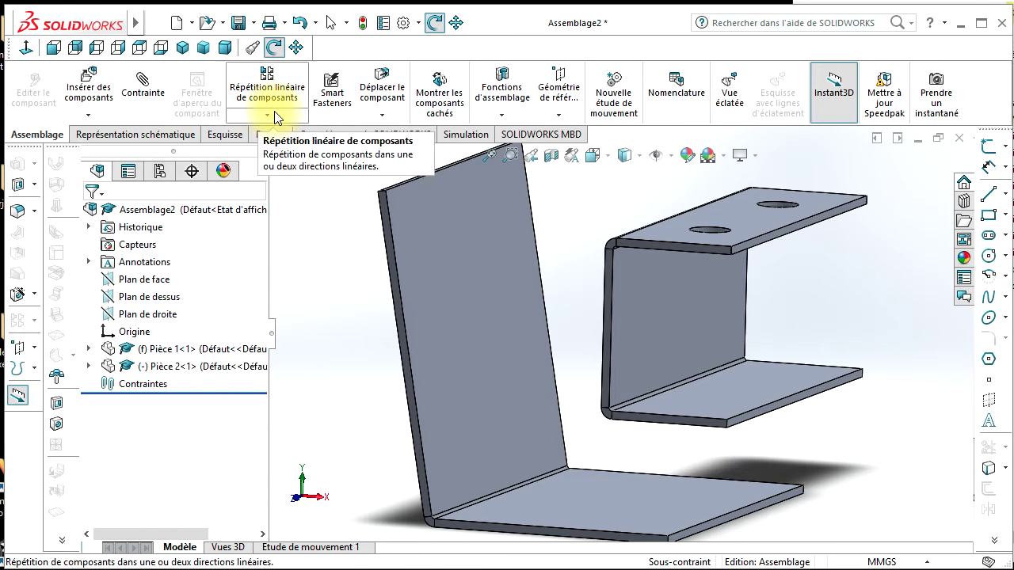
click(382, 113)
click(408, 150)
mouse_move(646, 246)
mouse_down()
mouse_move(643, 292)
mouse_move(686, 301)
mouse_move(643, 263)
mouse_move(661, 261)
mouse_up()
click(382, 114)
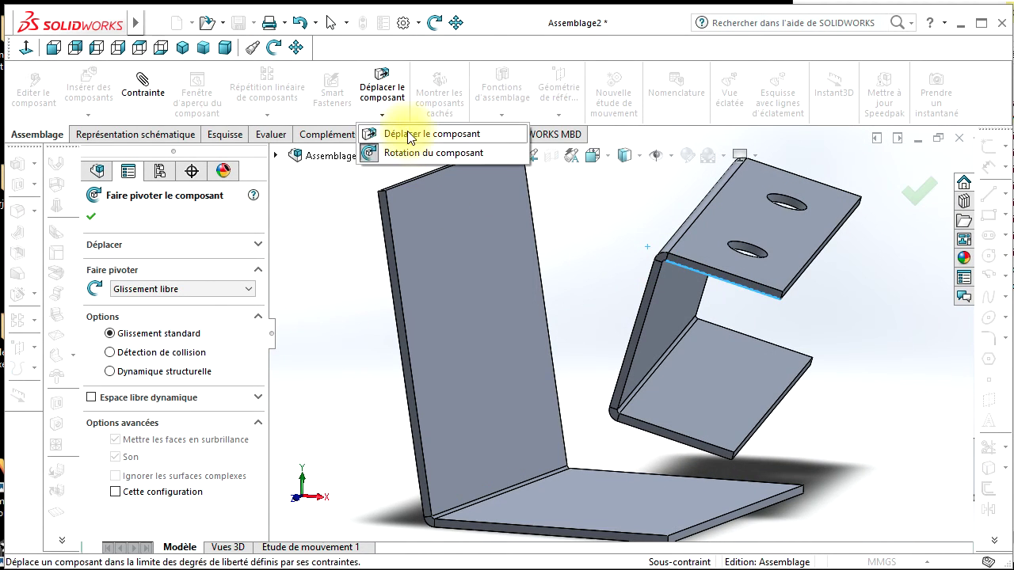
click(413, 137)
drag(650, 294, 647, 252)
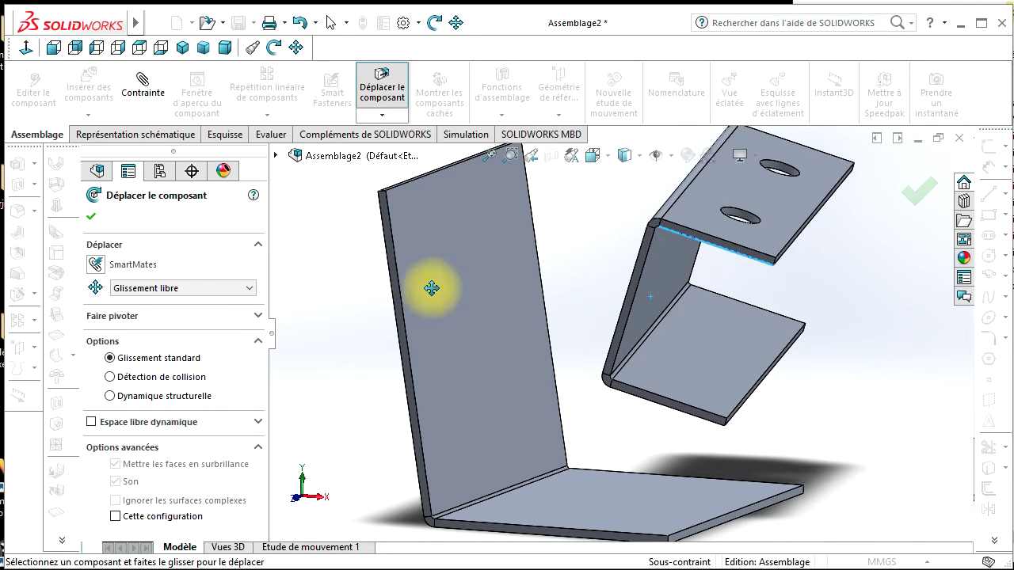
click(144, 89)
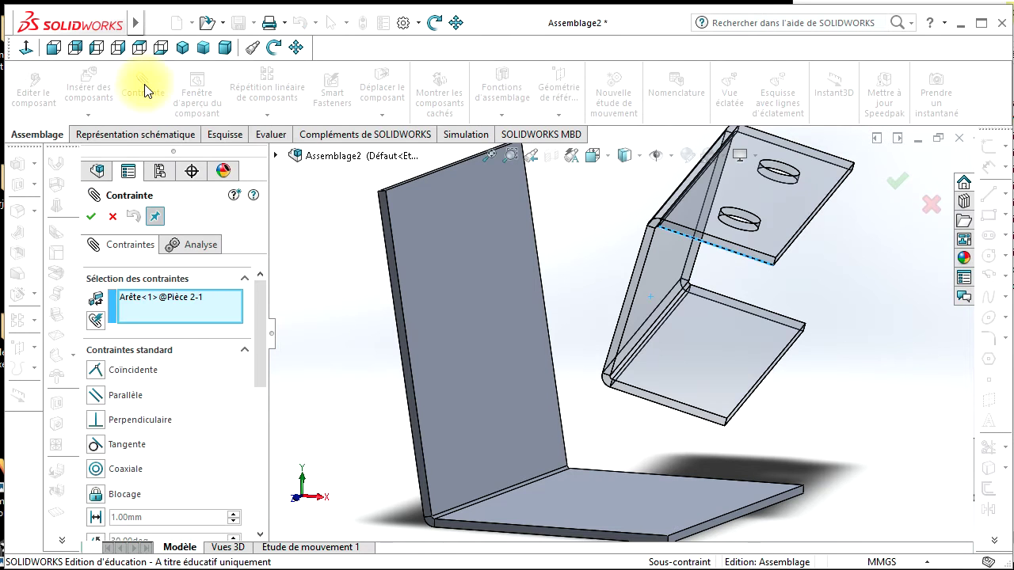
click(660, 498)
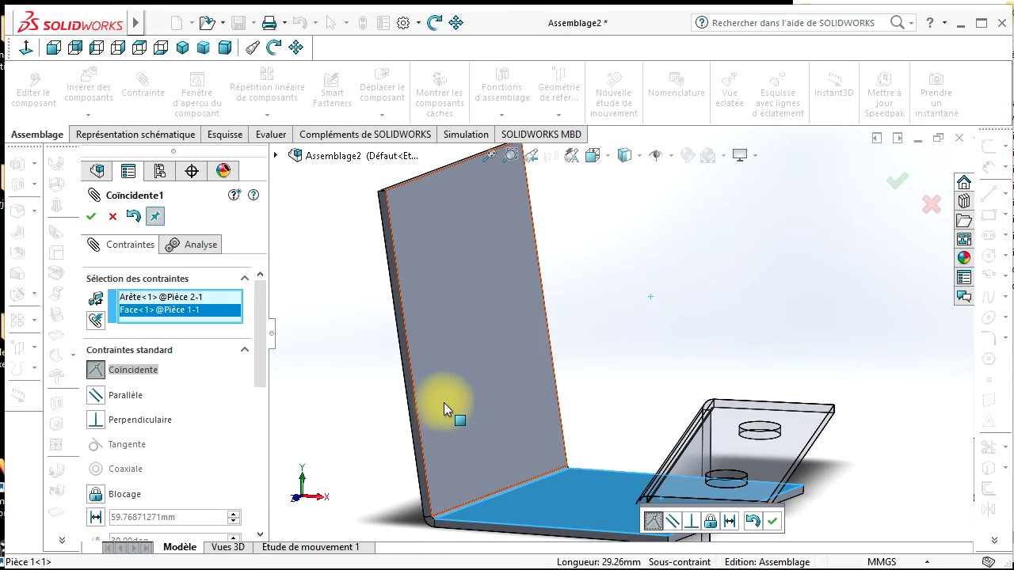
key(Escape)
Add a coincident mate between the upper face of Pièce 1's base flange and the underside of Pièce 2's lower flange
click(127, 96)
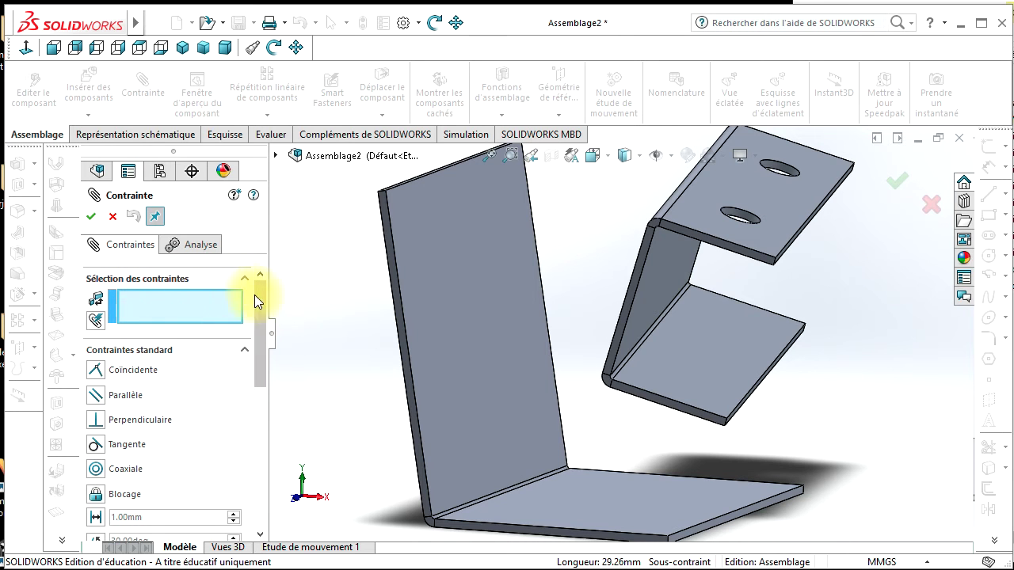
click(648, 499)
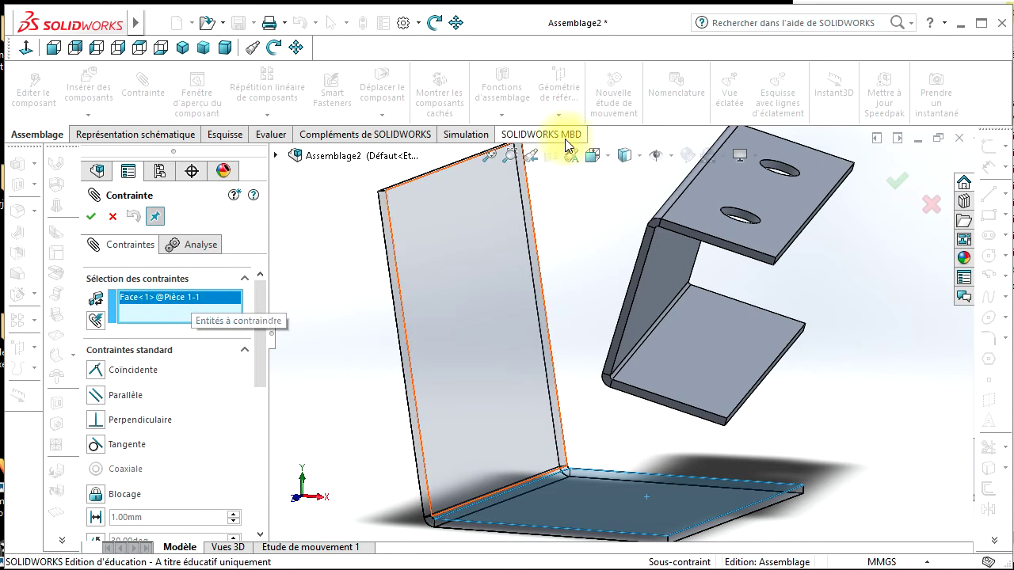
click(436, 23)
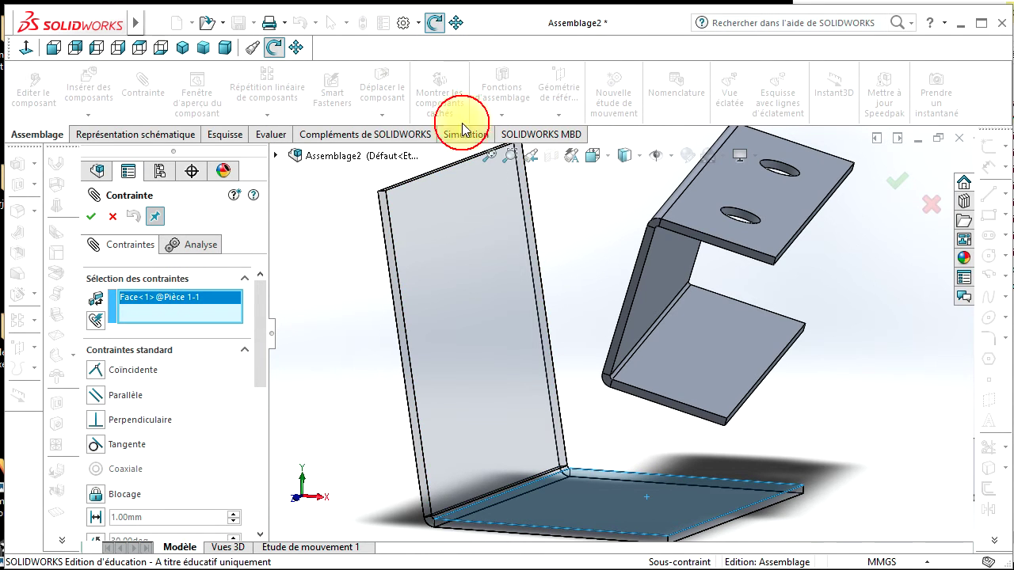
drag(539, 340, 561, 285)
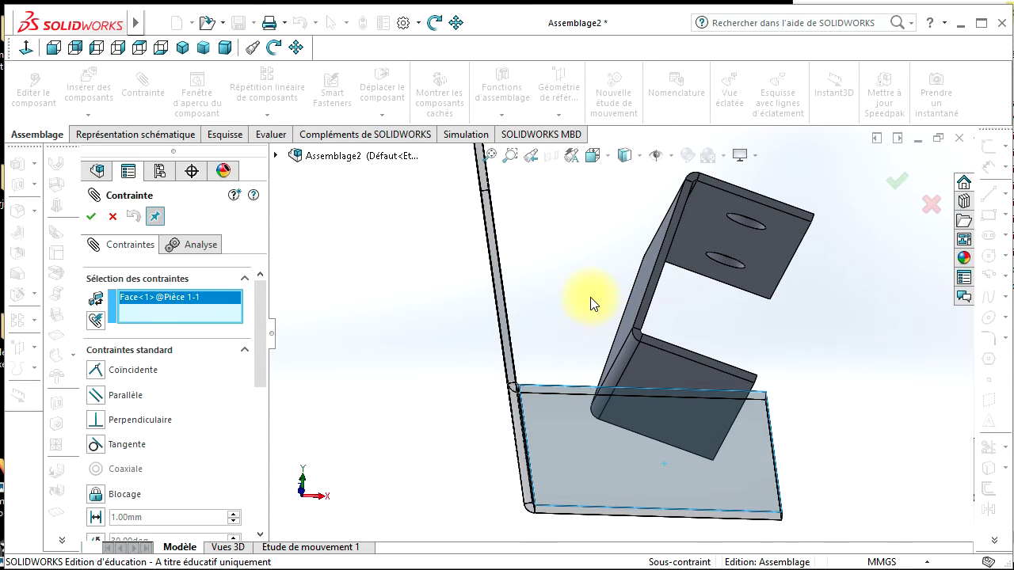
click(665, 368)
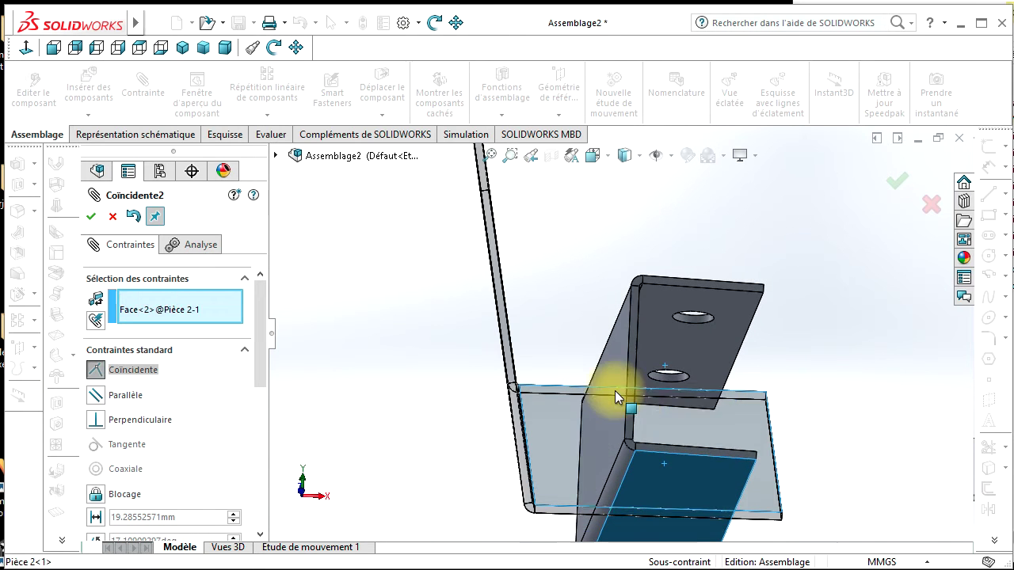
click(92, 217)
click(434, 22)
drag(631, 233, 665, 358)
click(488, 155)
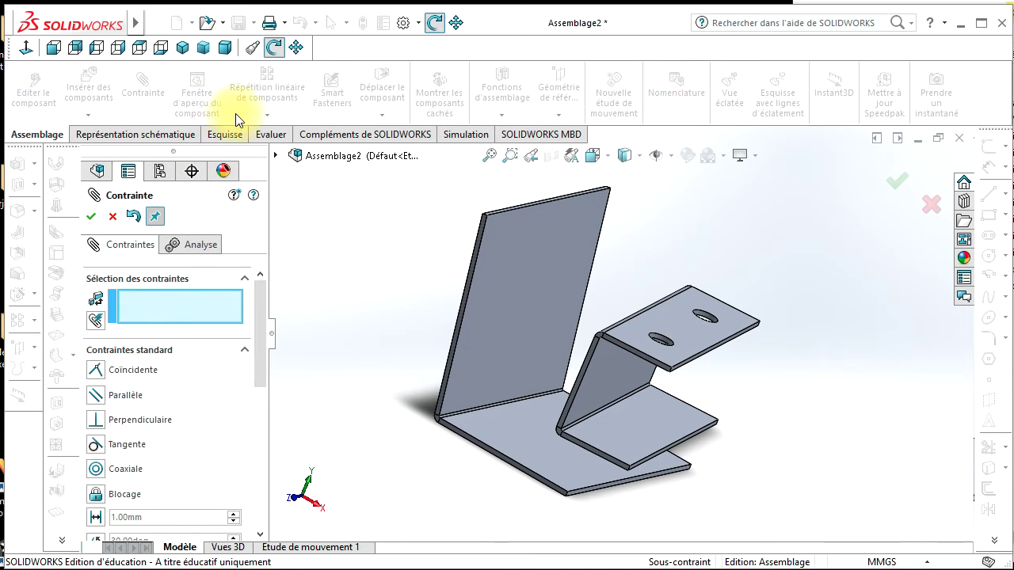
click(113, 217)
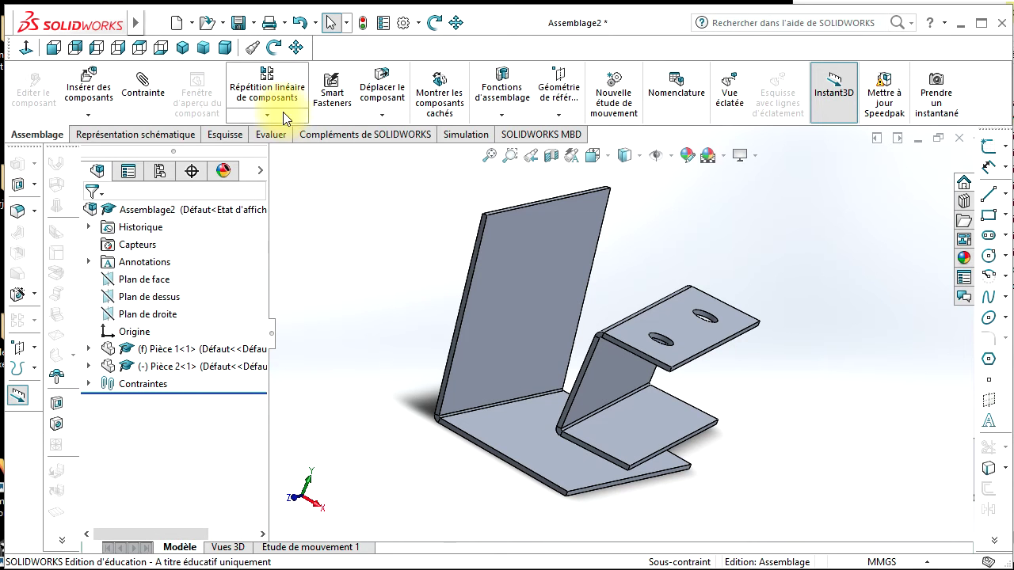
Rotate Pièce 2 freely on the base flange of Pièce 1 so that it sits askew
click(381, 116)
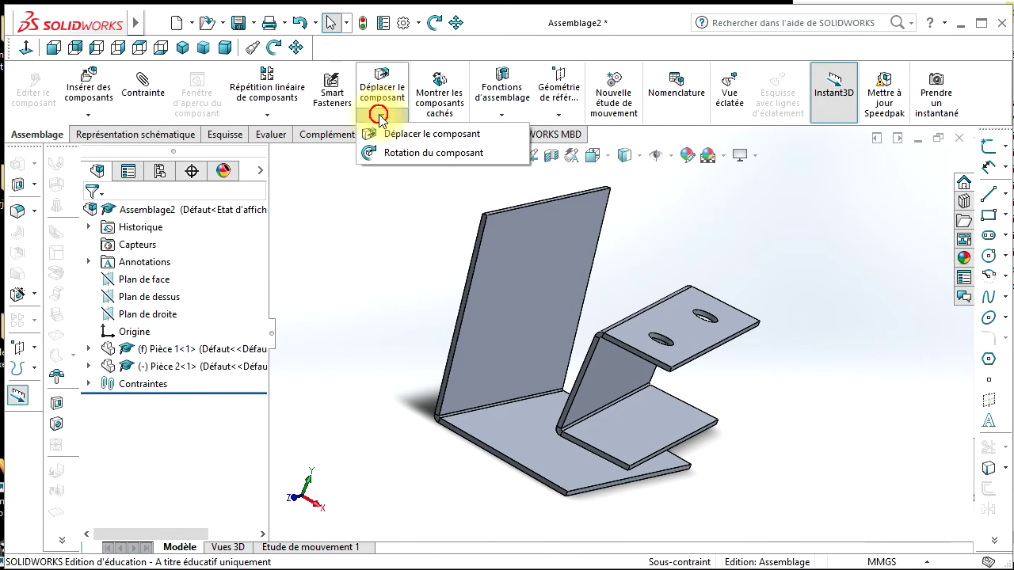
click(404, 154)
drag(625, 356, 619, 453)
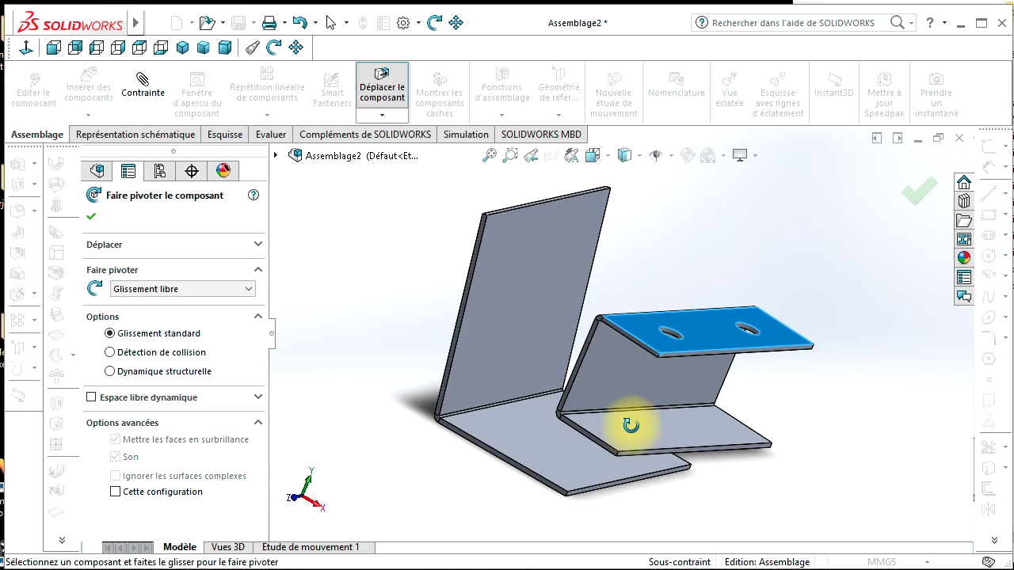
mouse_move(640, 418)
mouse_down()
mouse_move(649, 423)
mouse_move(640, 420)
mouse_up()
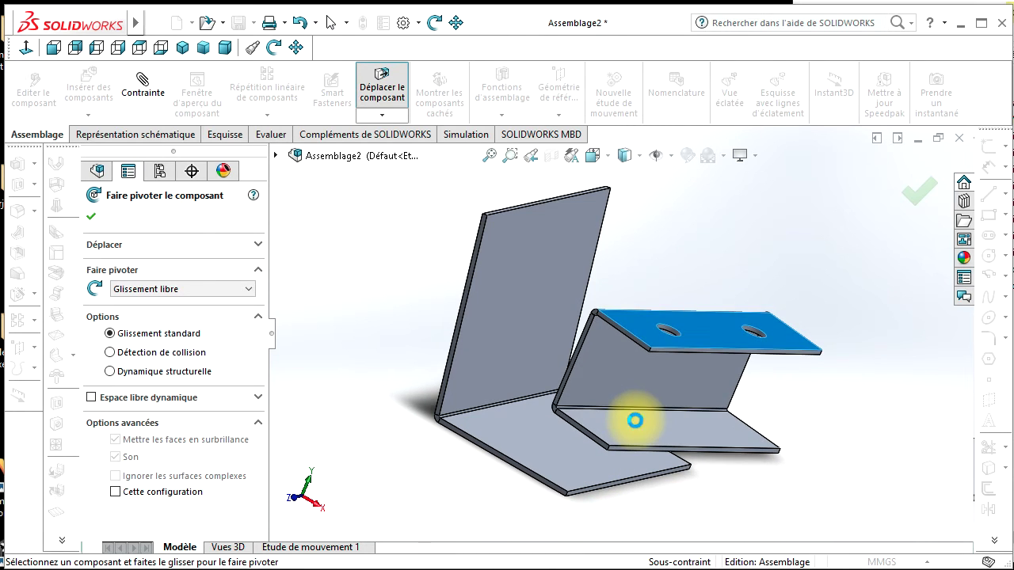
click(151, 92)
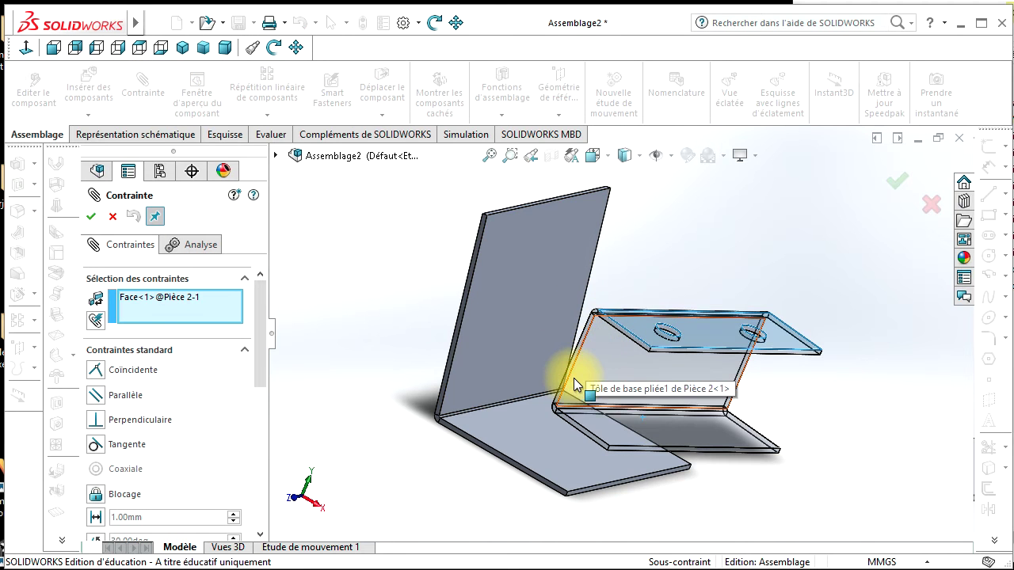
scroll(585, 374, down, 5)
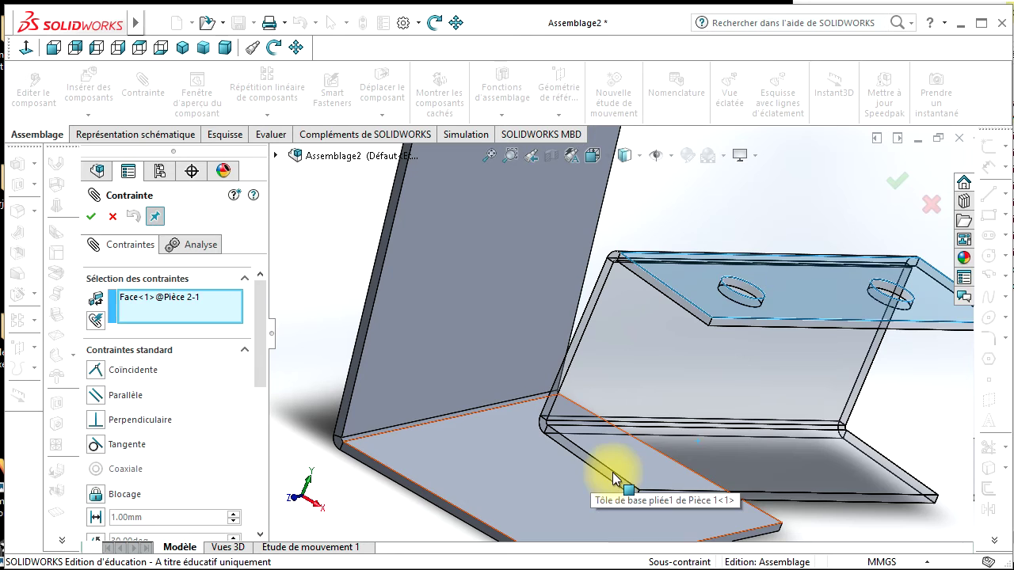
key(Escape)
Add a coincident mate between the matching side faces of Pièce 2's lower flange and Pièce 1's base flange, after previewing parallel and perpendicular
click(147, 96)
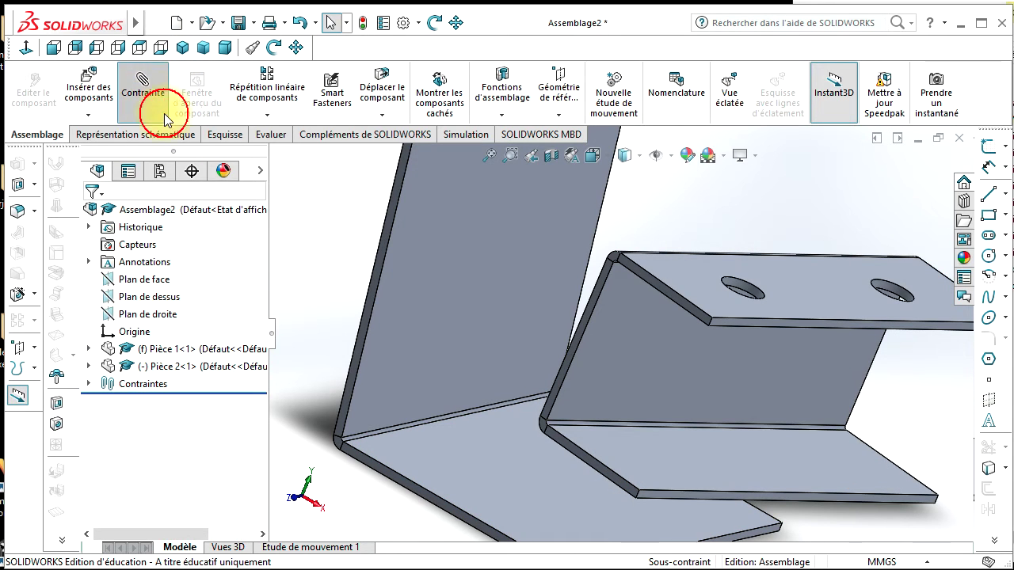
click(607, 476)
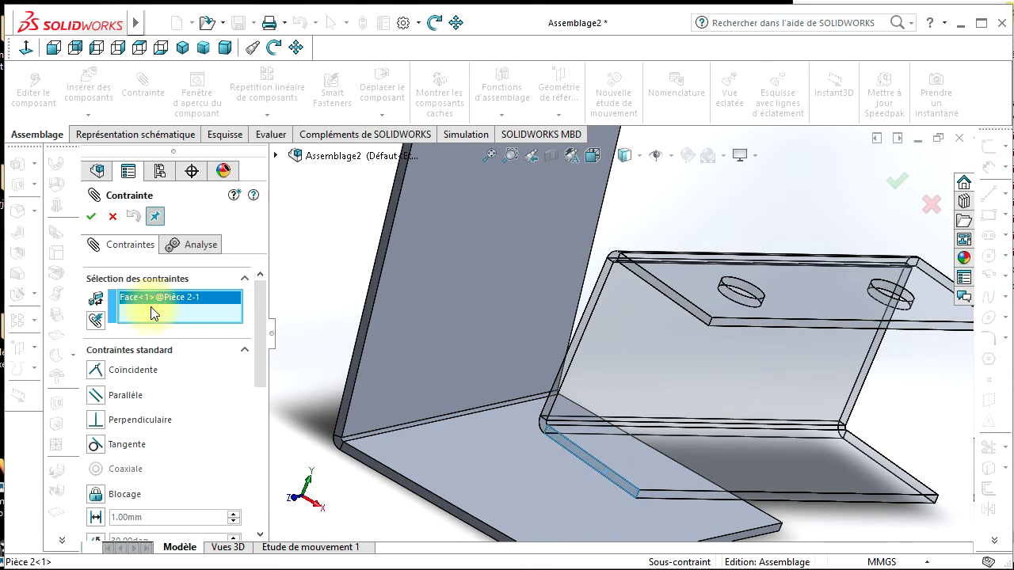
click(420, 495)
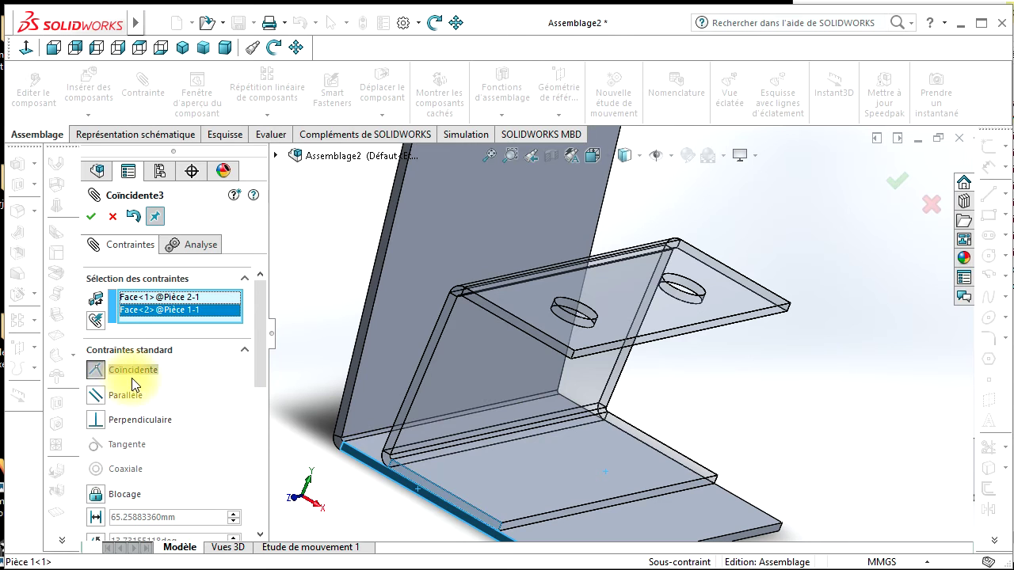
click(117, 395)
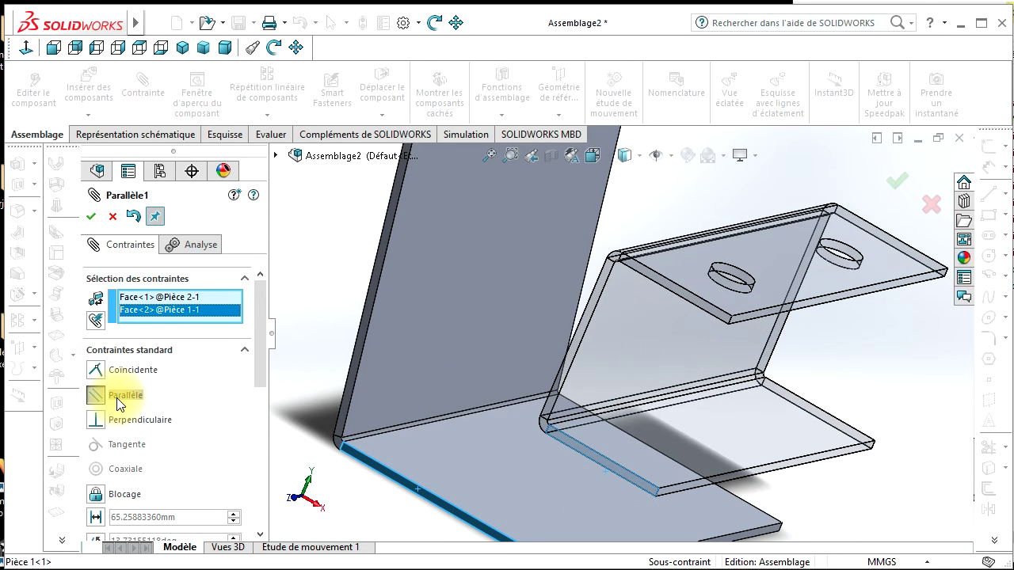
click(130, 420)
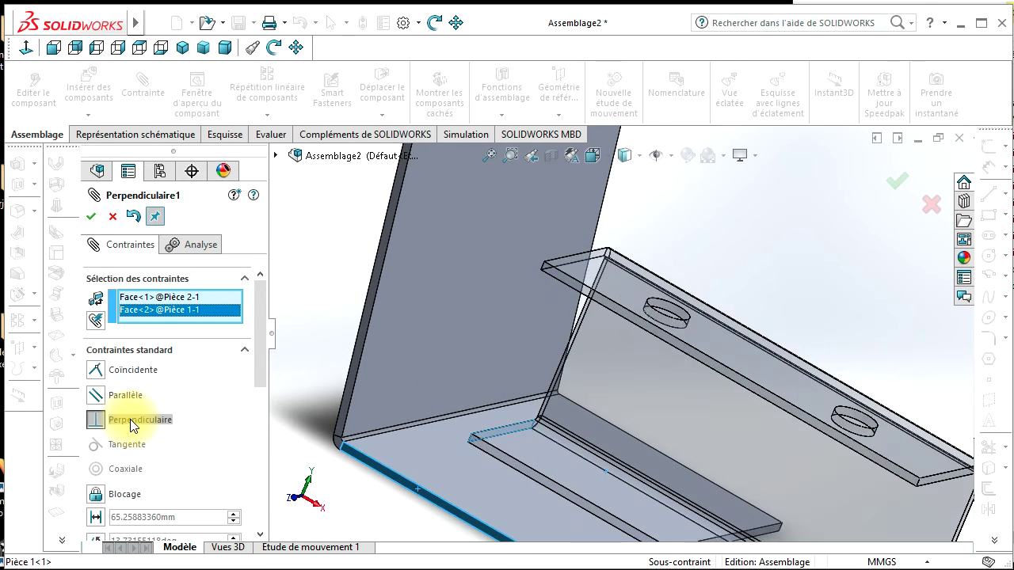
click(131, 370)
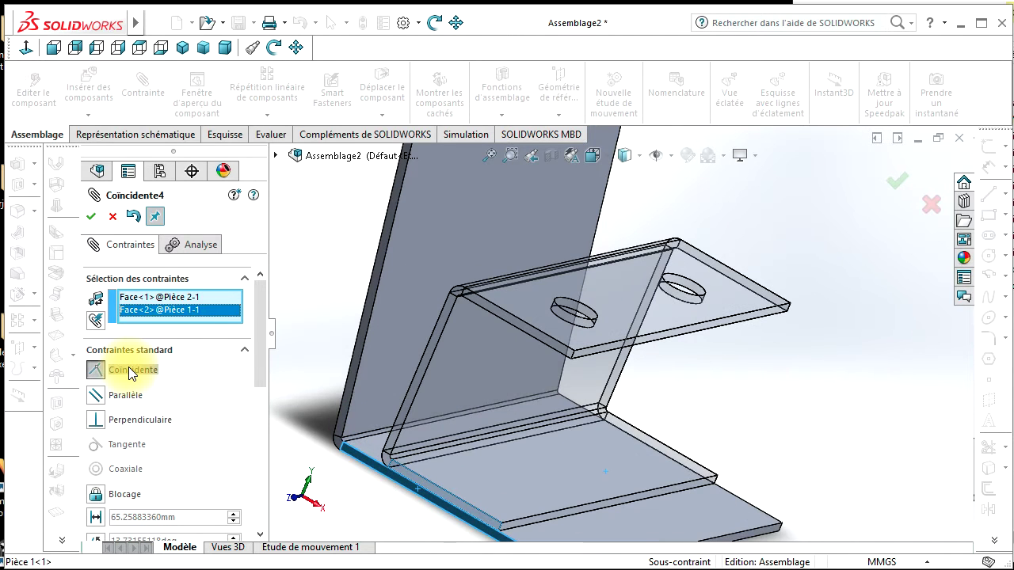
click(93, 216)
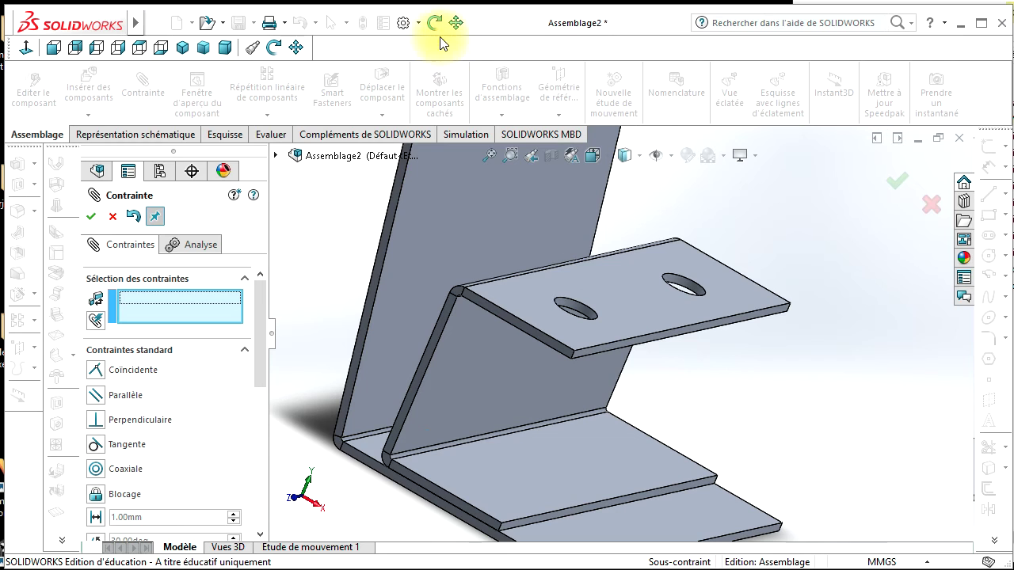
click(497, 154)
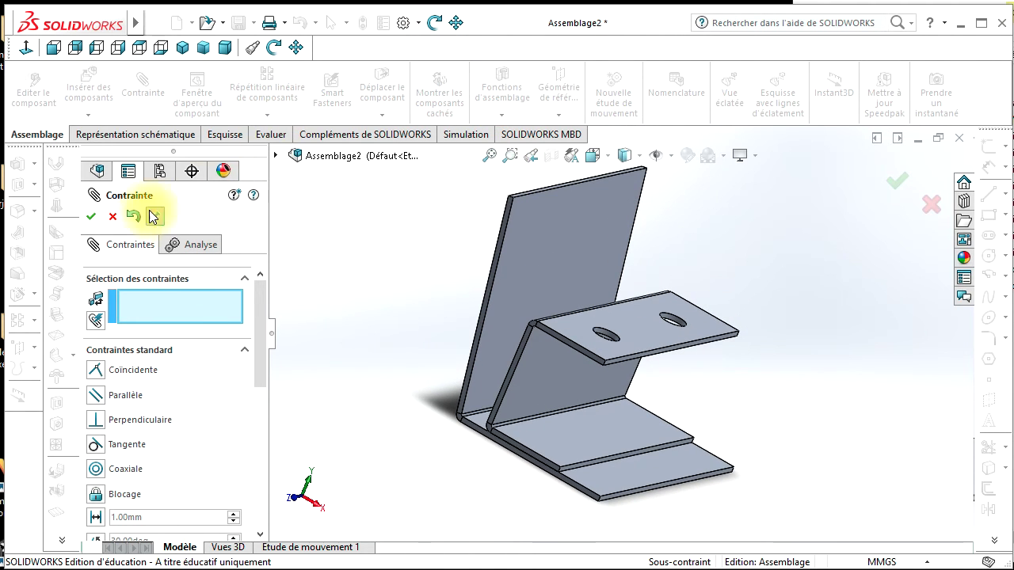
click(112, 216)
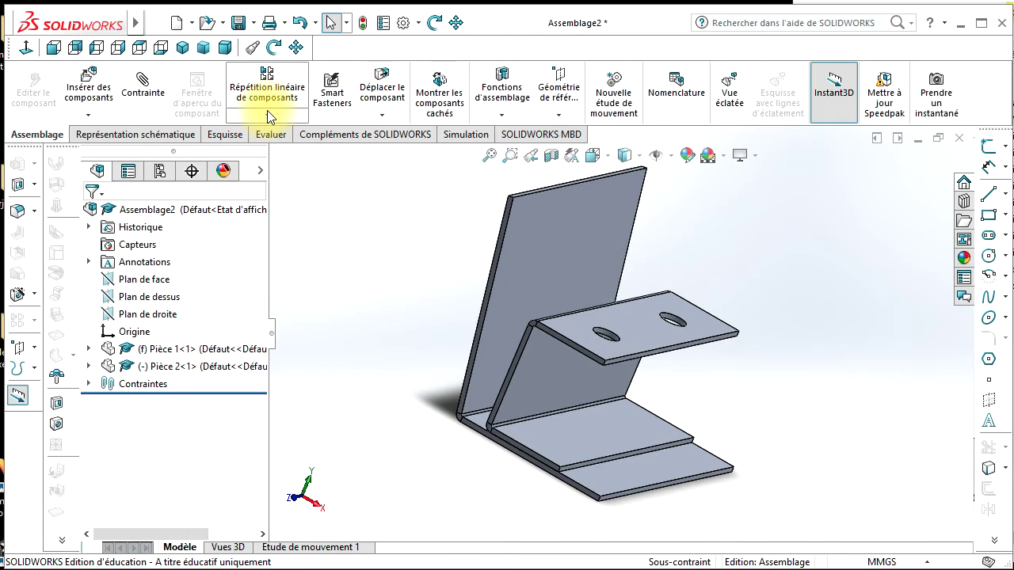
Move Pièce 2 freely along Pièce 1's base flange until its end face is about 7 mm from the base flange's free end
click(382, 115)
click(431, 133)
drag(549, 343, 628, 359)
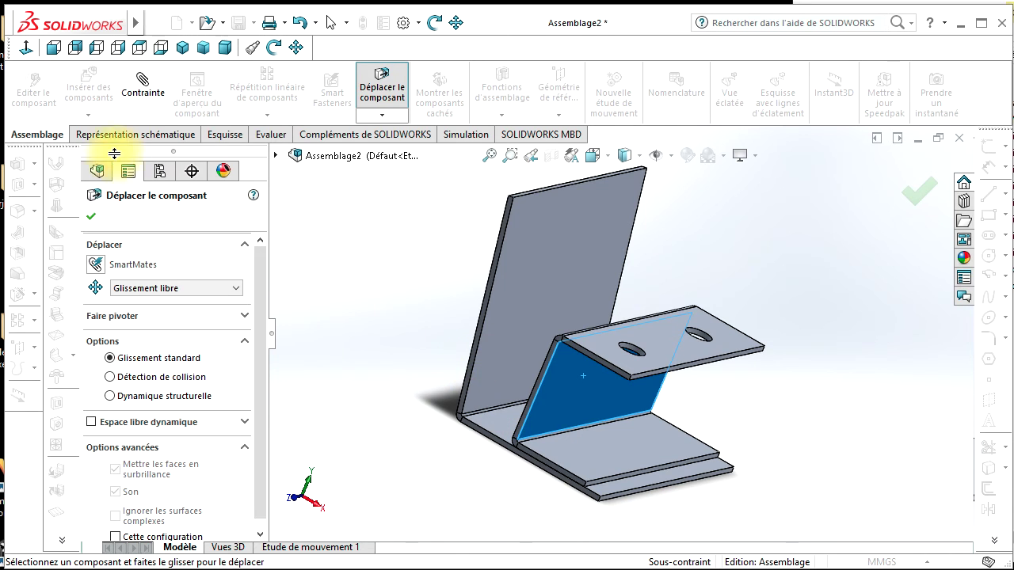
Add a 10 mm distance mate between the end face of Pièce 2's lower flange and the free end face of Pièce 1's base flange
click(140, 84)
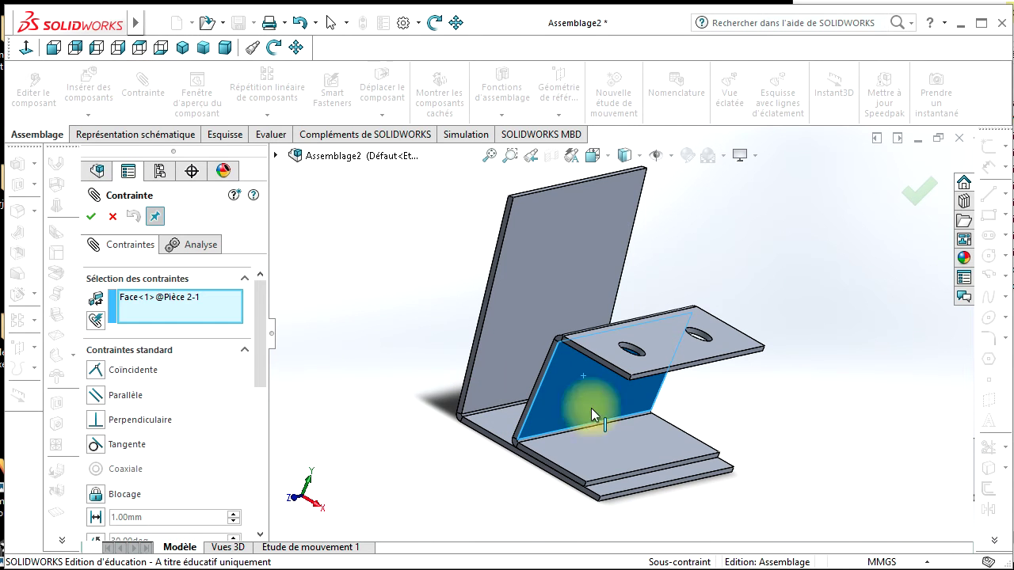
scroll(688, 468, down, 5)
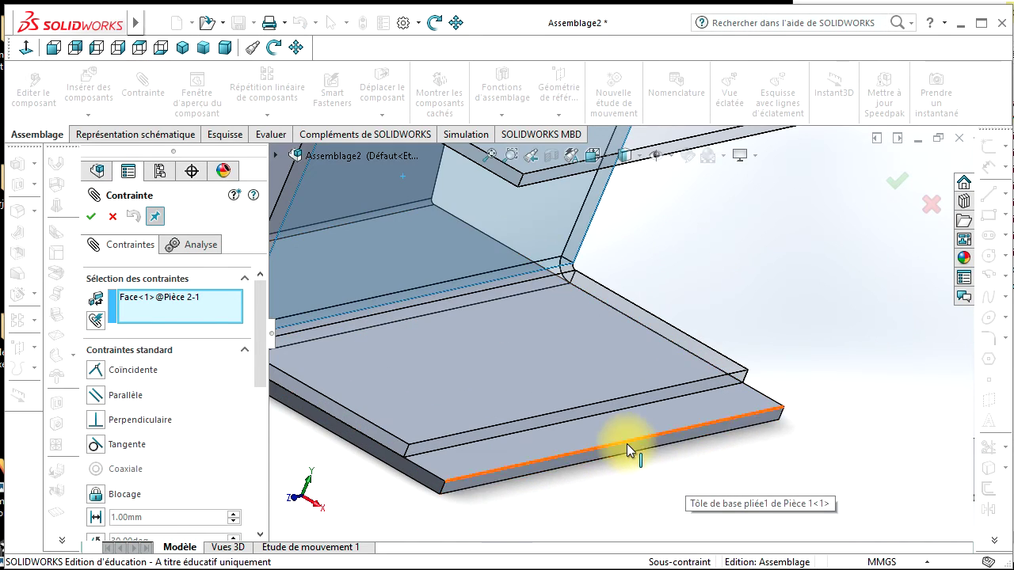
click(139, 305)
key(Delete)
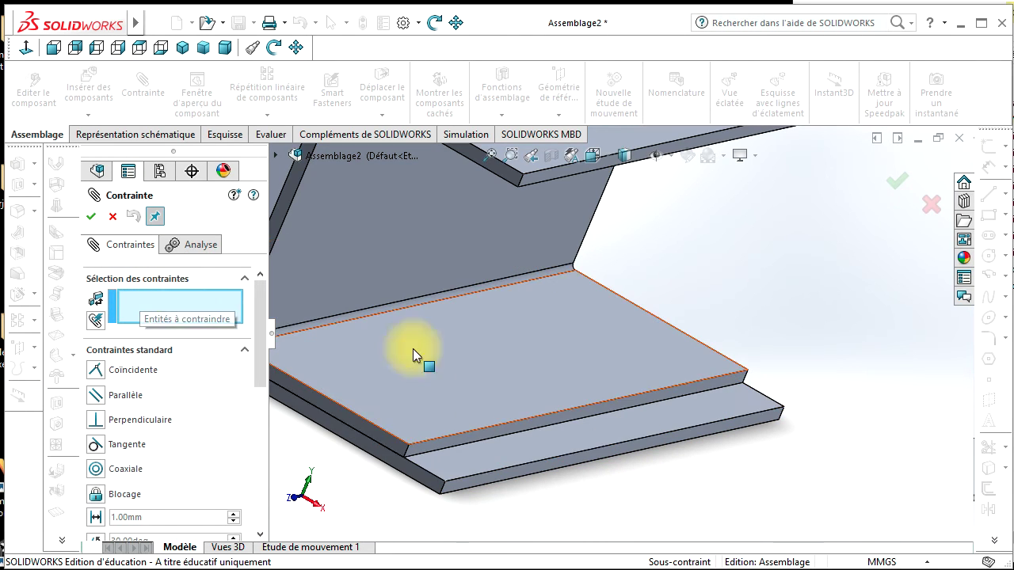
click(546, 418)
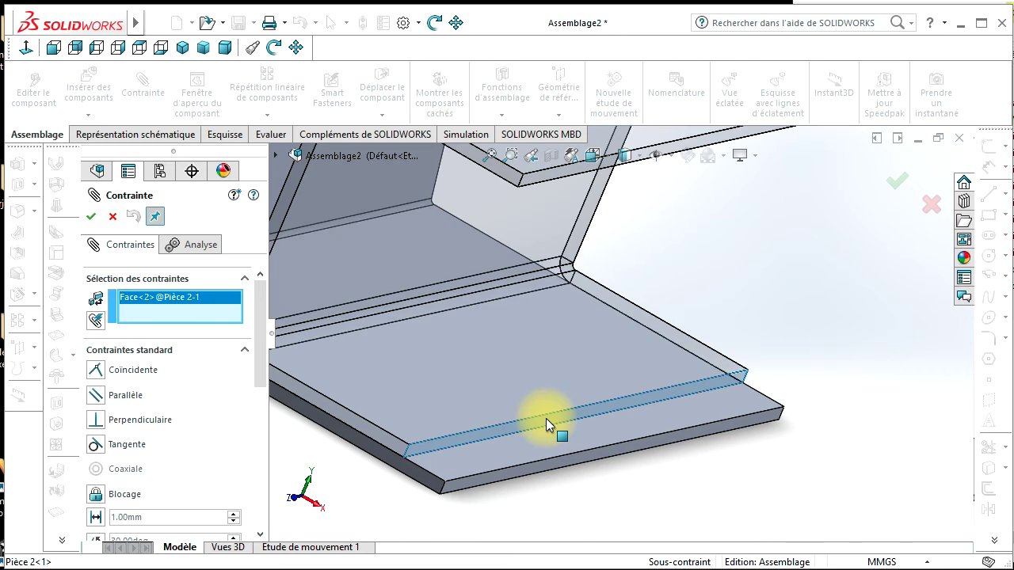
click(577, 459)
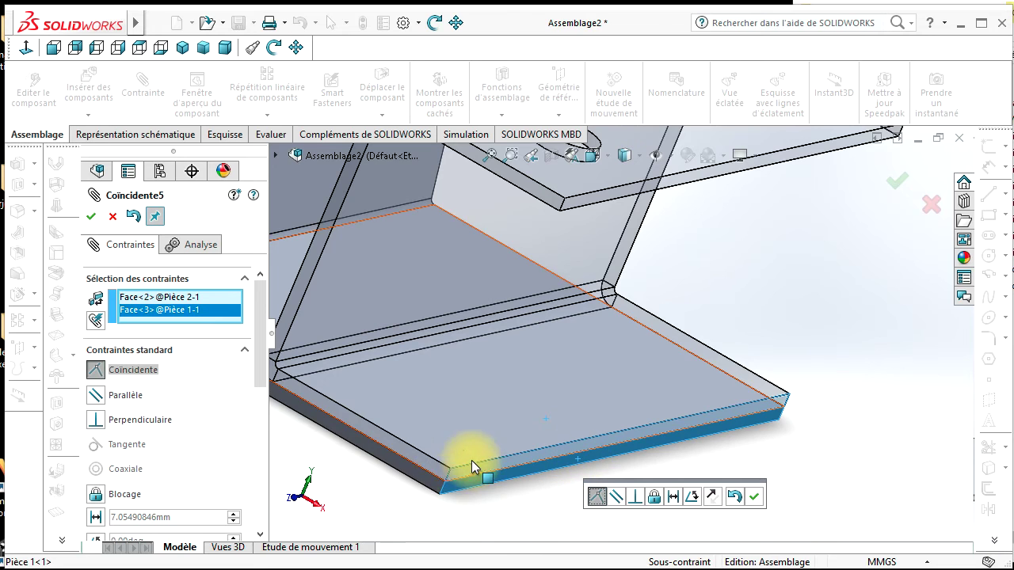
scroll(196, 440, down, 3)
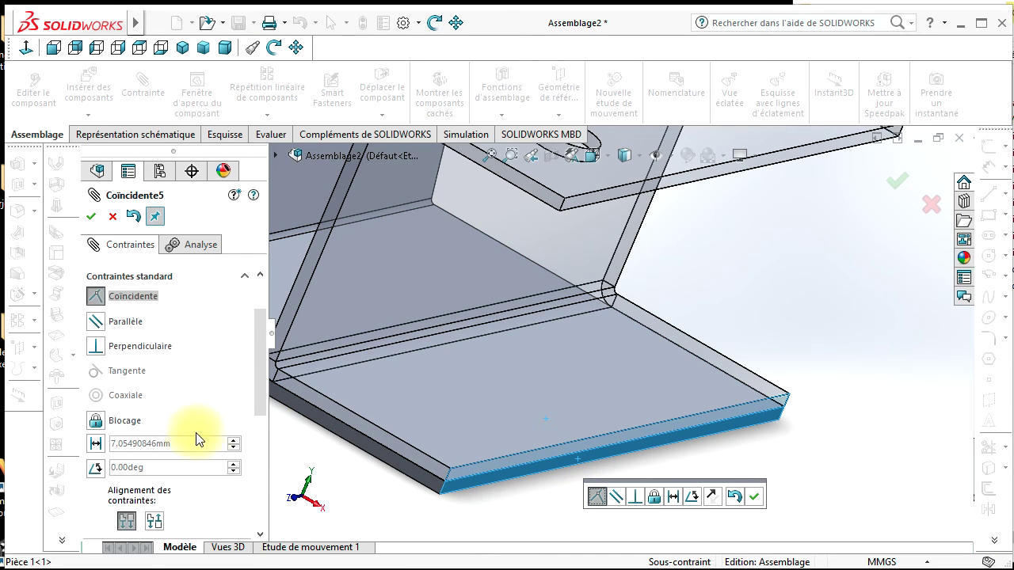
scroll(196, 440, down, 3)
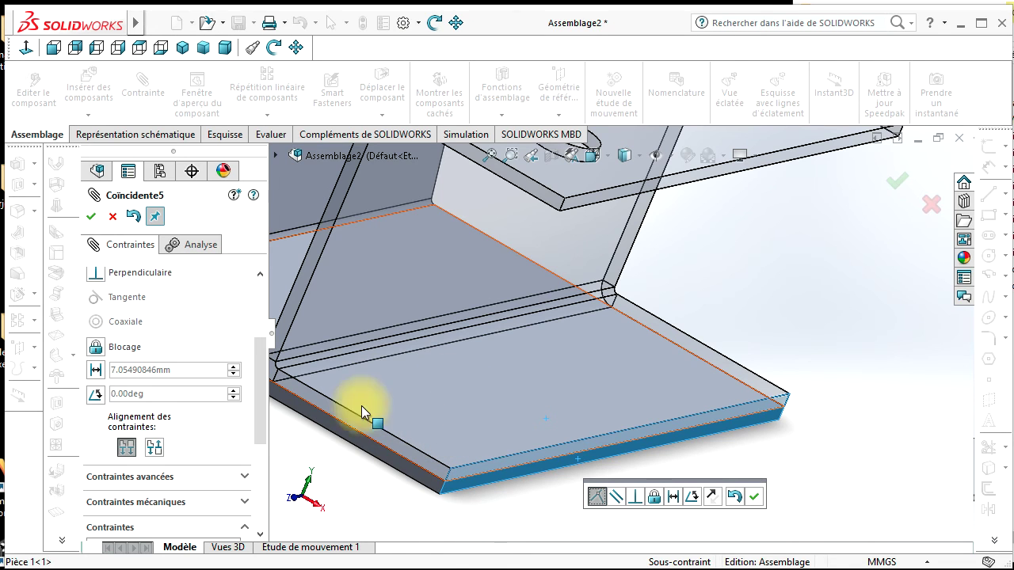
click(97, 371)
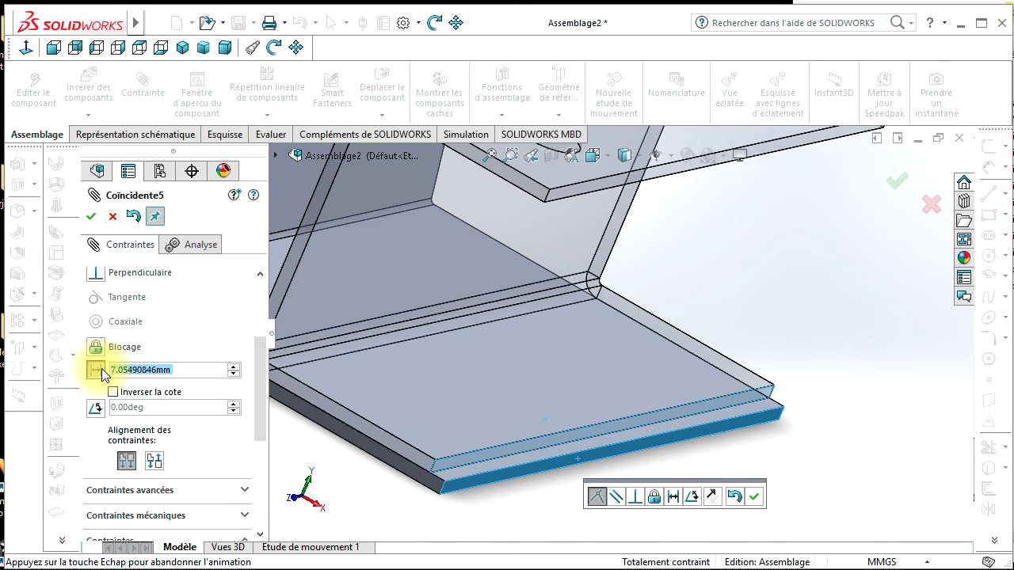
double_click(191, 371)
text(10)
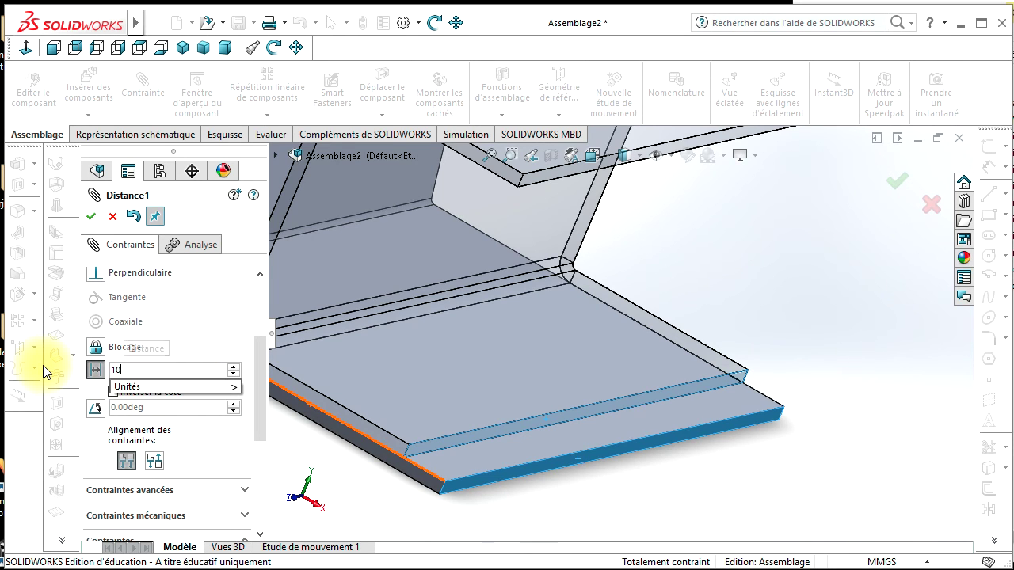
key(Return)
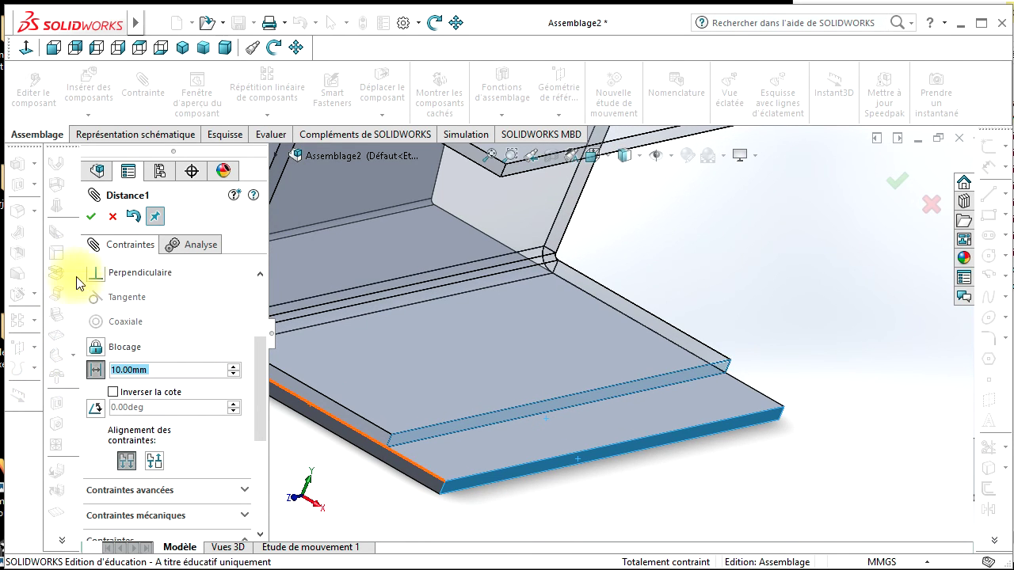
click(91, 216)
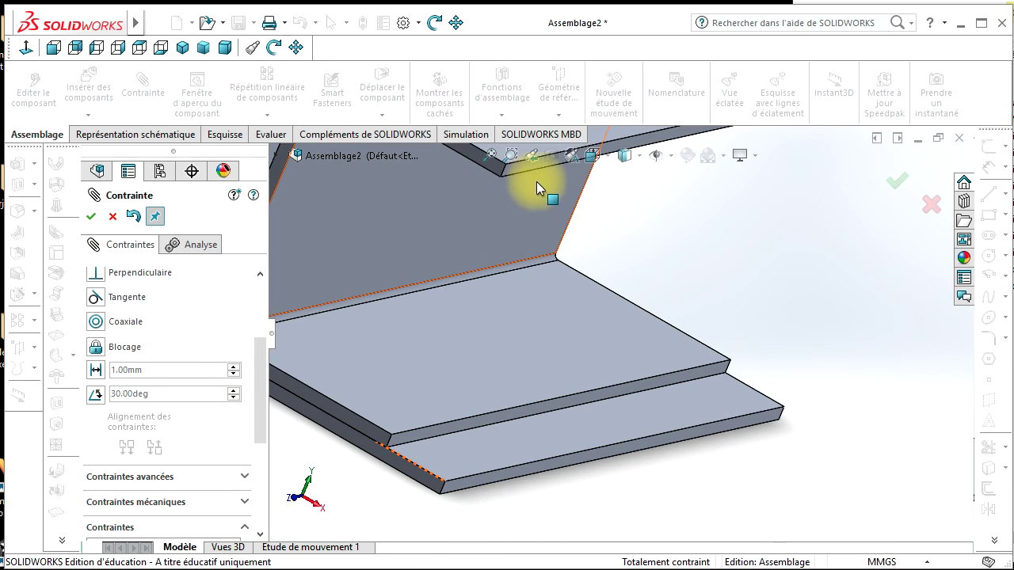
click(490, 155)
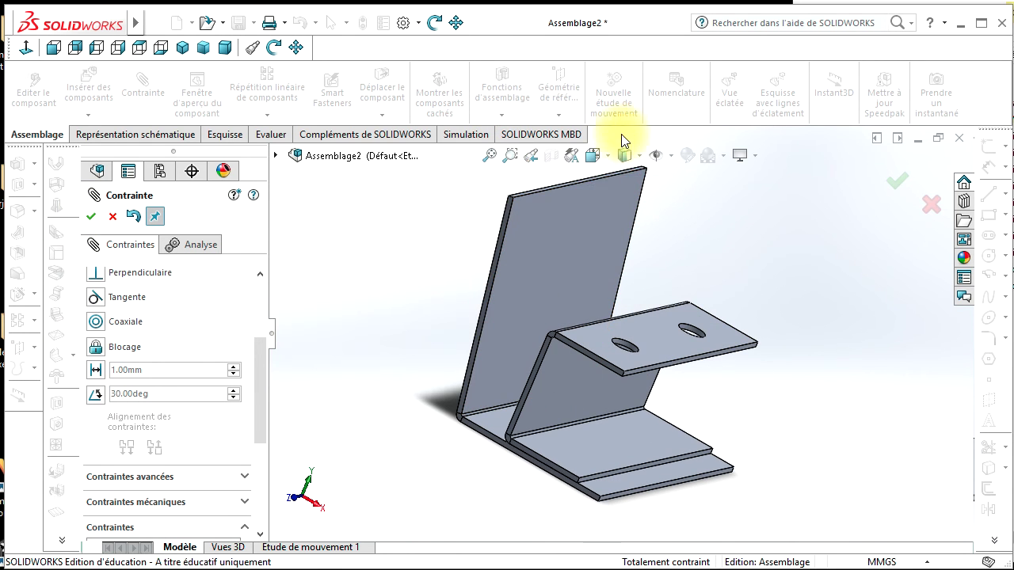
click(434, 23)
drag(417, 291, 445, 301)
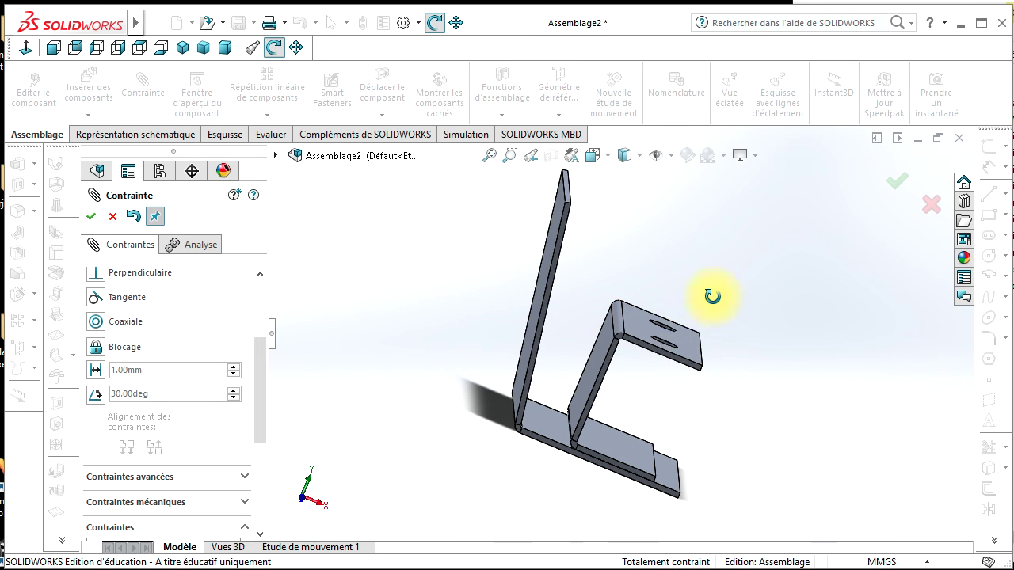
drag(649, 369, 614, 400)
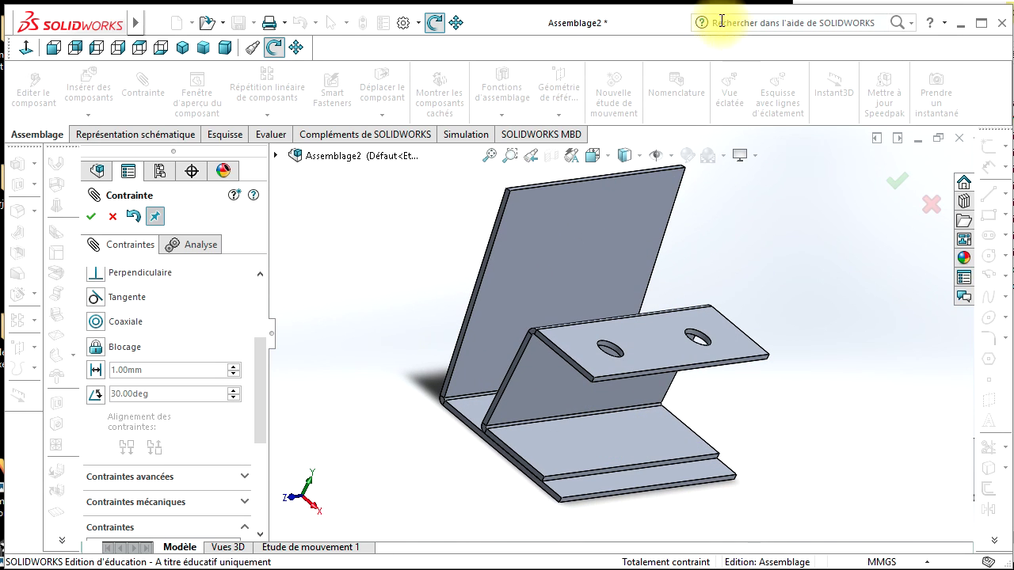